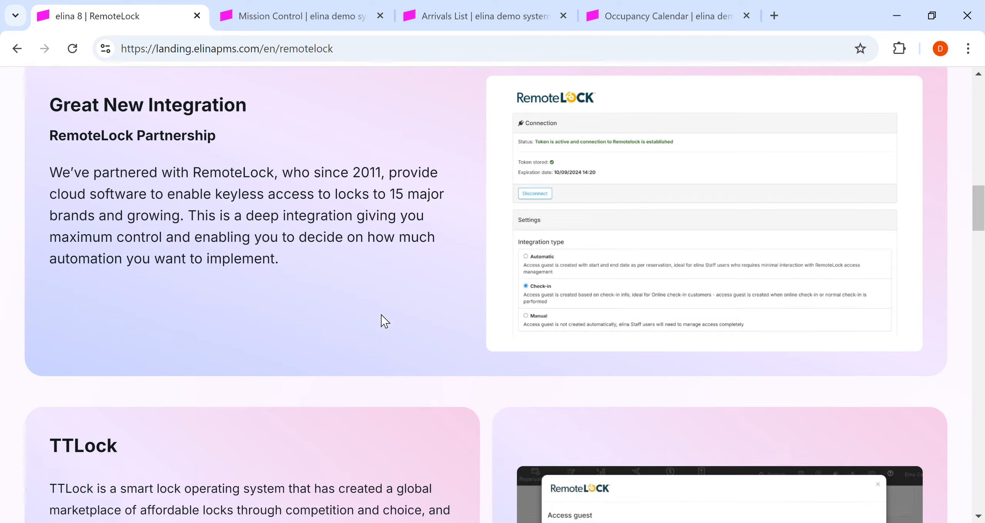
Step: Read the RemoteLock landing page sections on the partnership, the supported locks and staff and guest access
{"action": "scroll", "coordinate": [478, 306], "scroll_direction": "down", "scroll_amount": 15}
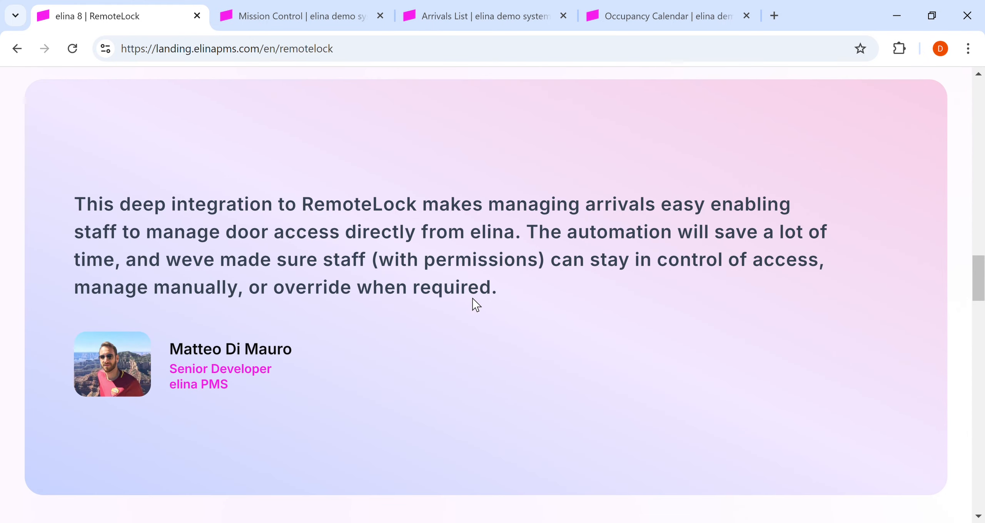
{"action": "scroll", "coordinate": [481, 306], "scroll_direction": "down", "scroll_amount": 12}
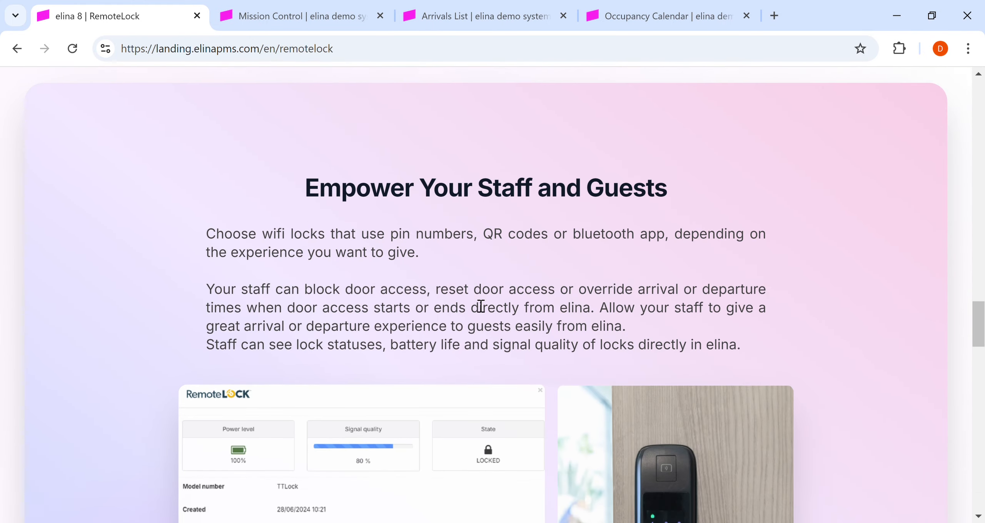
{"action": "scroll", "coordinate": [426, 293], "scroll_direction": "up", "scroll_amount": 2}
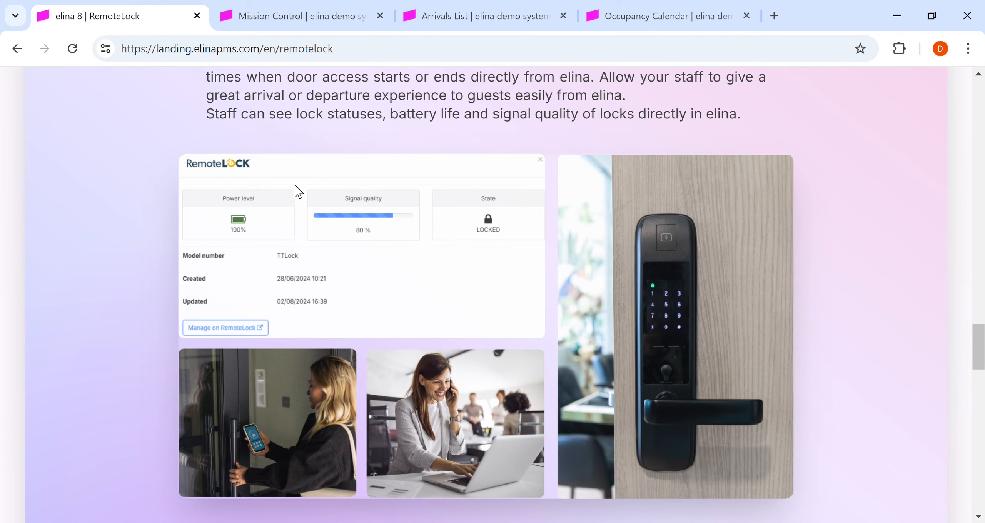
Step: Set the RemoteLock integration type to Automatic in the Mission Control settings and save it
{"action": "left_click", "coordinate": [316, 17]}
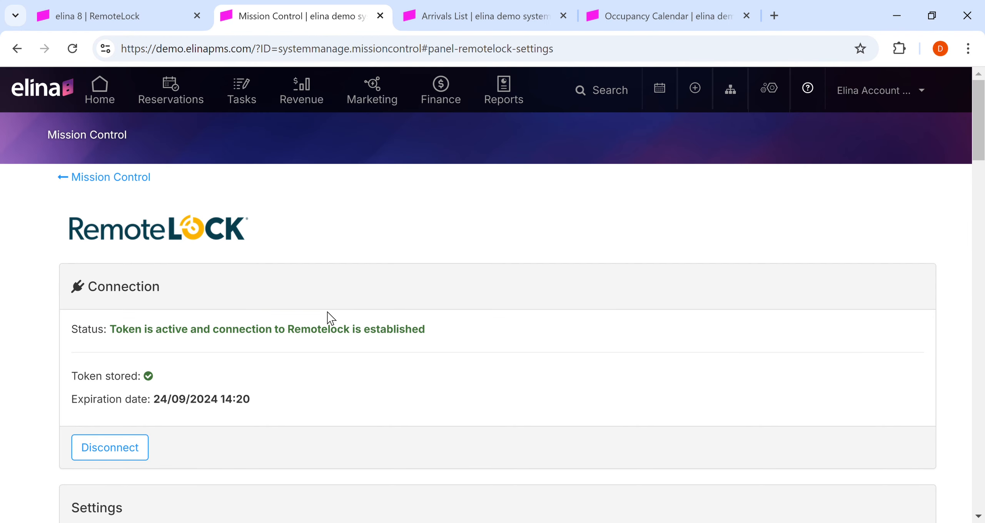
{"action": "scroll", "coordinate": [327, 319], "scroll_direction": "down", "scroll_amount": 10}
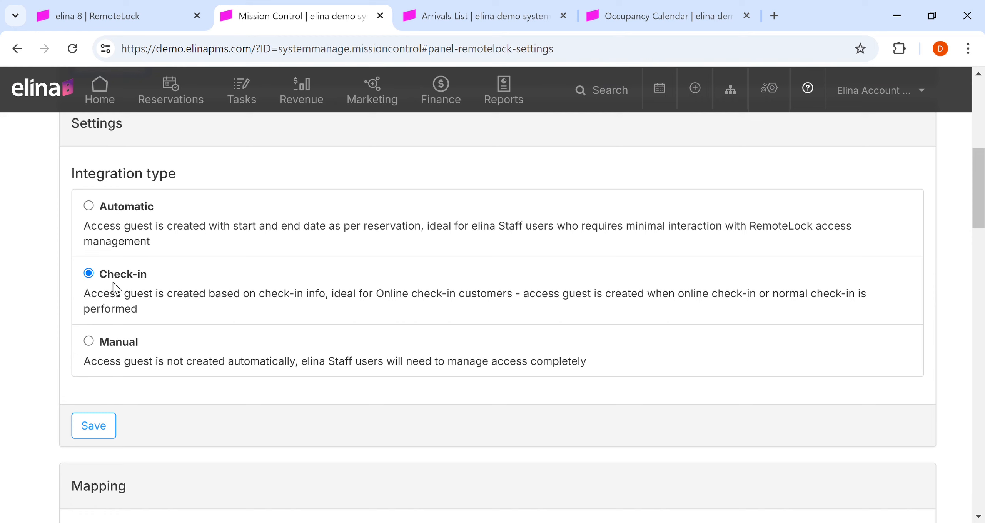
{"action": "left_click", "coordinate": [89, 206]}
{"action": "left_click", "coordinate": [104, 426]}
Step: Review the mapping of properties to RemoteLock devices and groups in the RemoteLock settings
{"action": "scroll", "coordinate": [440, 366], "scroll_direction": "down", "scroll_amount": 10}
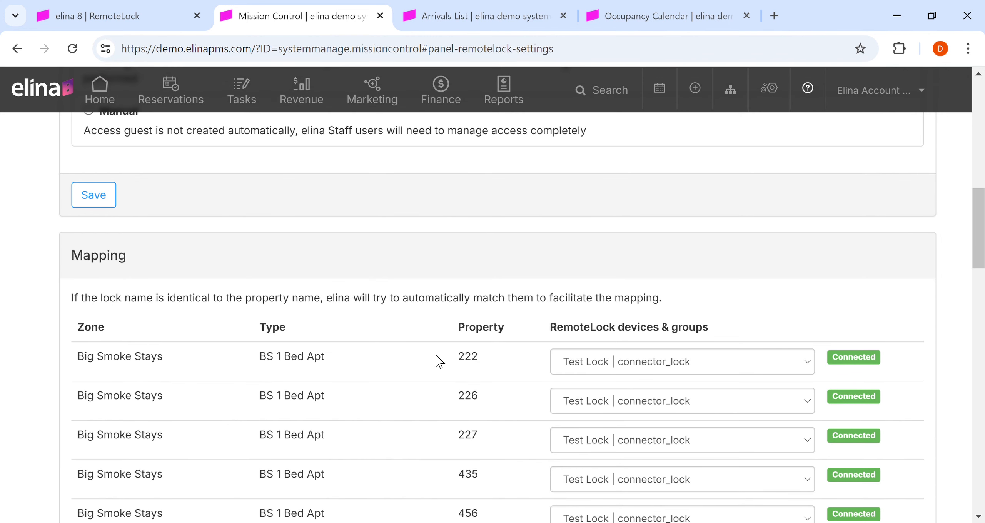
{"action": "scroll", "coordinate": [574, 309], "scroll_direction": "up", "scroll_amount": 2}
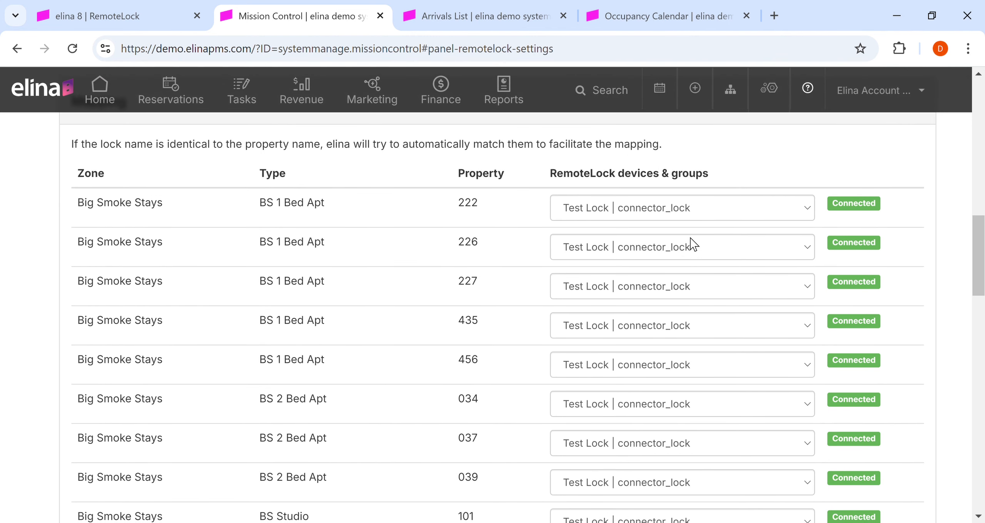
{"action": "scroll", "coordinate": [429, 303], "scroll_direction": "down", "scroll_amount": 10}
{"action": "scroll", "coordinate": [429, 304], "scroll_direction": "up", "scroll_amount": 15}
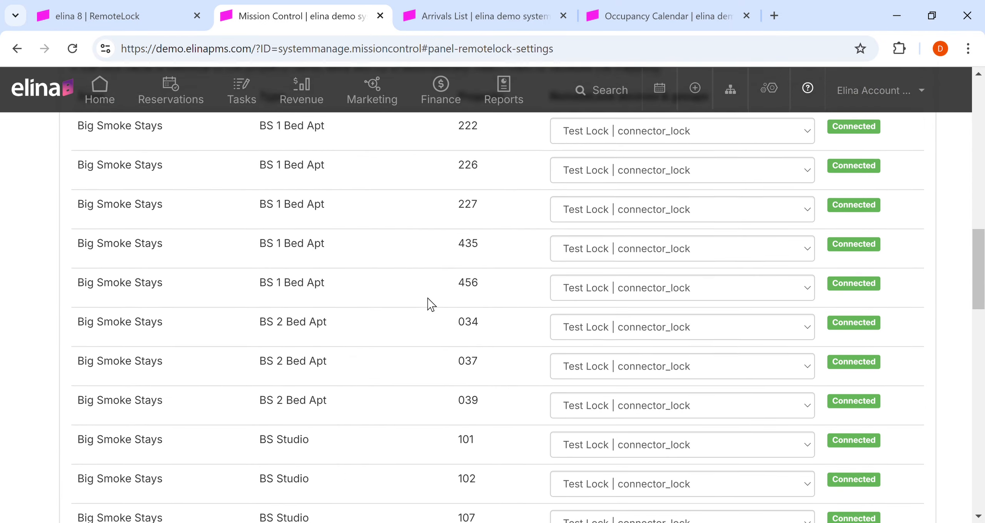
{"action": "scroll", "coordinate": [429, 300], "scroll_direction": "up", "scroll_amount": 5}
{"action": "scroll", "coordinate": [363, 198], "scroll_direction": "up", "scroll_amount": 6}
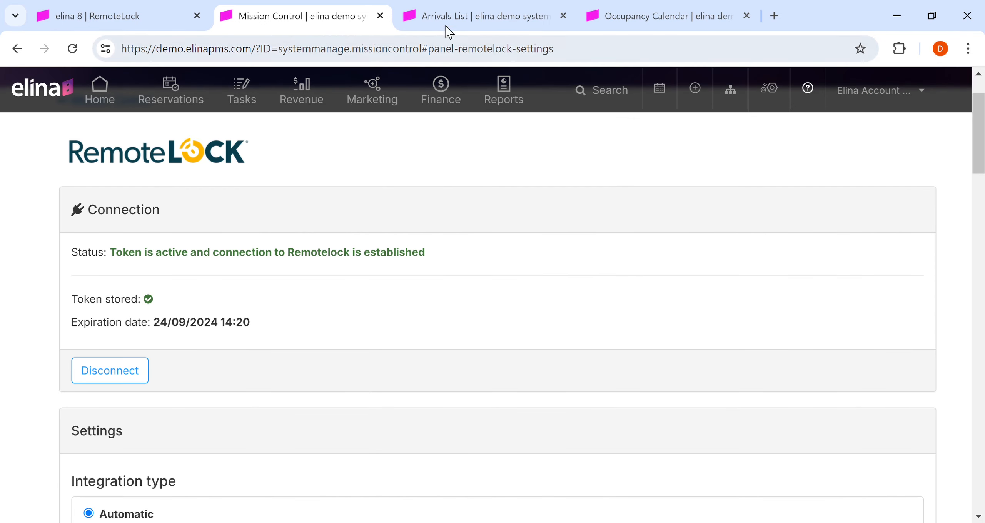
Step: Expand the room 227 reservation in the Arrivals List and examine its access code
{"action": "left_click", "coordinate": [455, 17]}
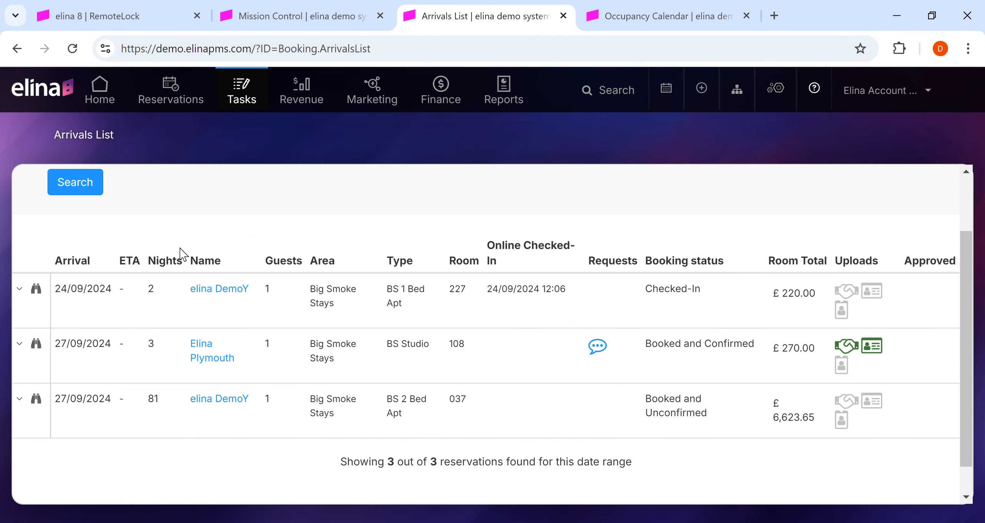
{"action": "left_click", "coordinate": [20, 291]}
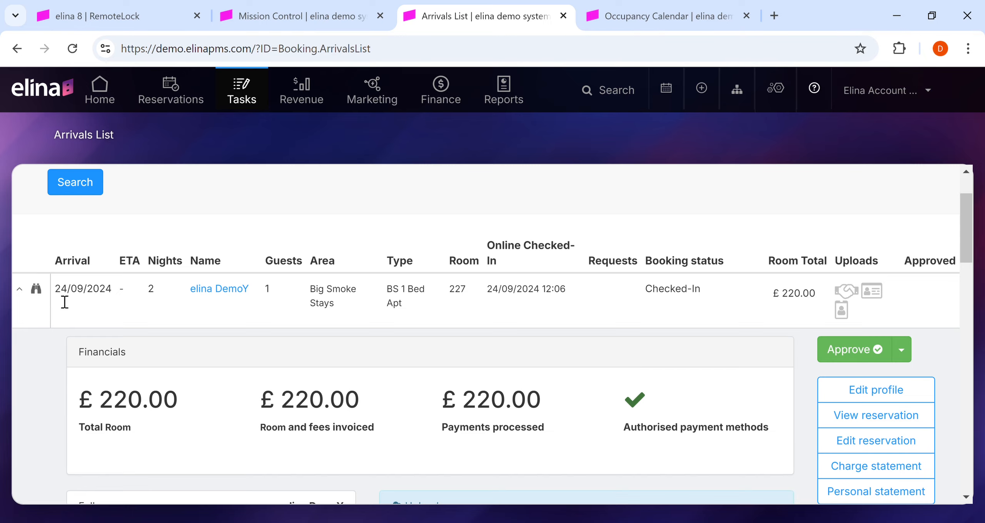
{"action": "scroll", "coordinate": [66, 301], "scroll_direction": "down", "scroll_amount": 5}
{"action": "scroll", "coordinate": [192, 331], "scroll_direction": "down", "scroll_amount": 7}
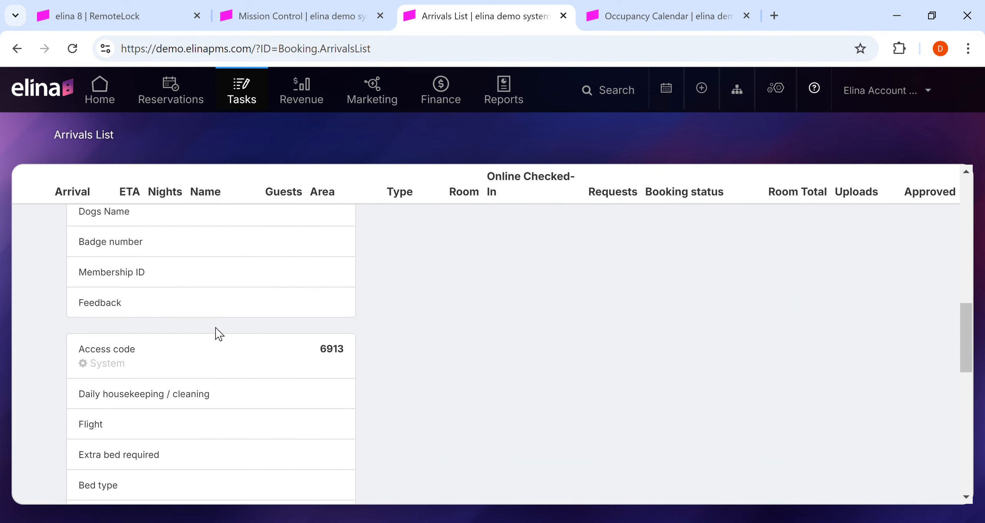
{"action": "double_click", "coordinate": [337, 358]}
{"action": "scroll", "coordinate": [424, 357], "scroll_direction": "up", "scroll_amount": 6}
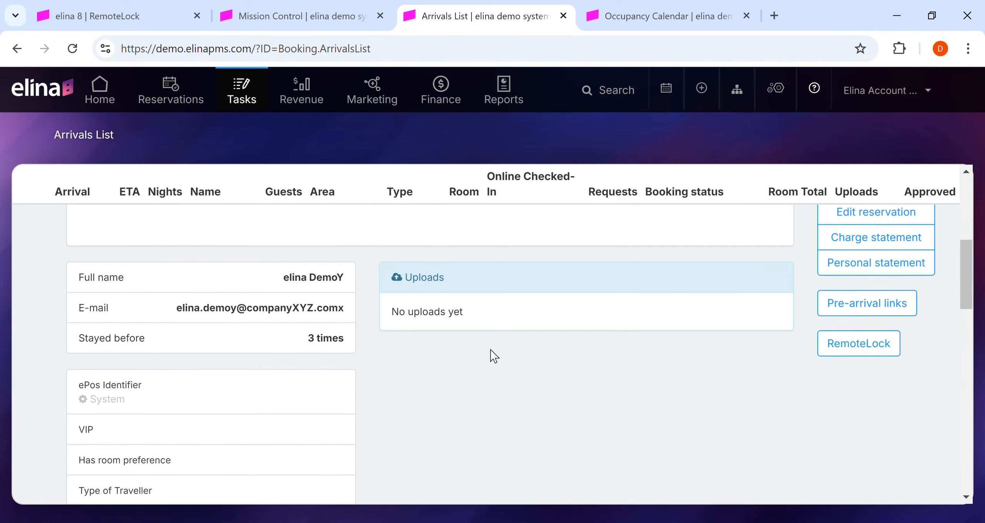
Step: Remove the RemoteLock access guest from the room 227 reservation and close the RemoteLock window
{"action": "scroll", "coordinate": [869, 458], "scroll_direction": "down", "scroll_amount": 2}
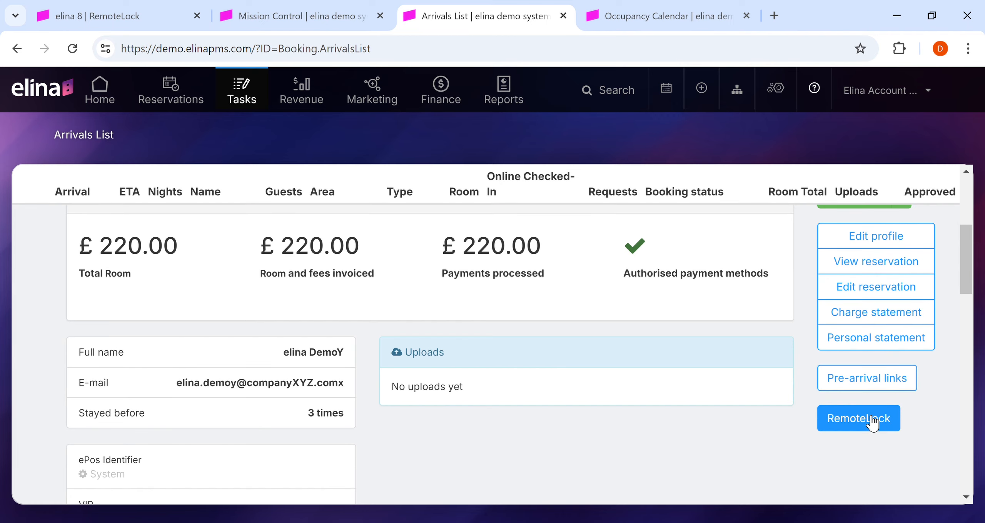
{"action": "left_click", "coordinate": [872, 422]}
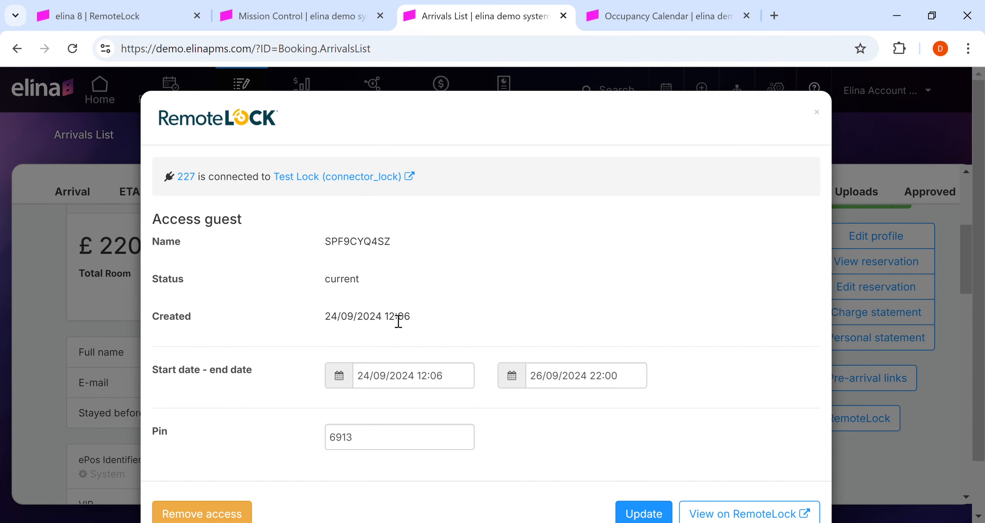
{"action": "scroll", "coordinate": [398, 321], "scroll_direction": "down", "scroll_amount": 2}
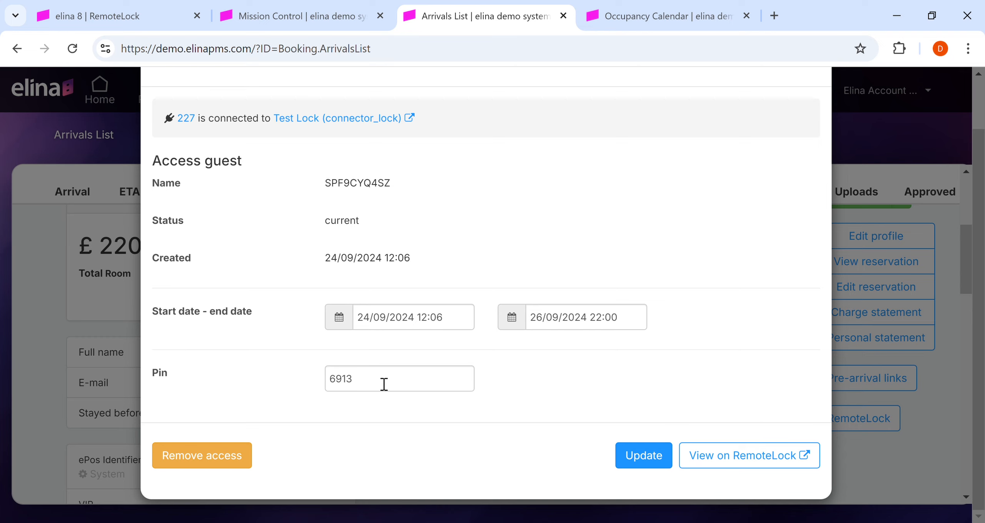
{"action": "left_click", "coordinate": [231, 459]}
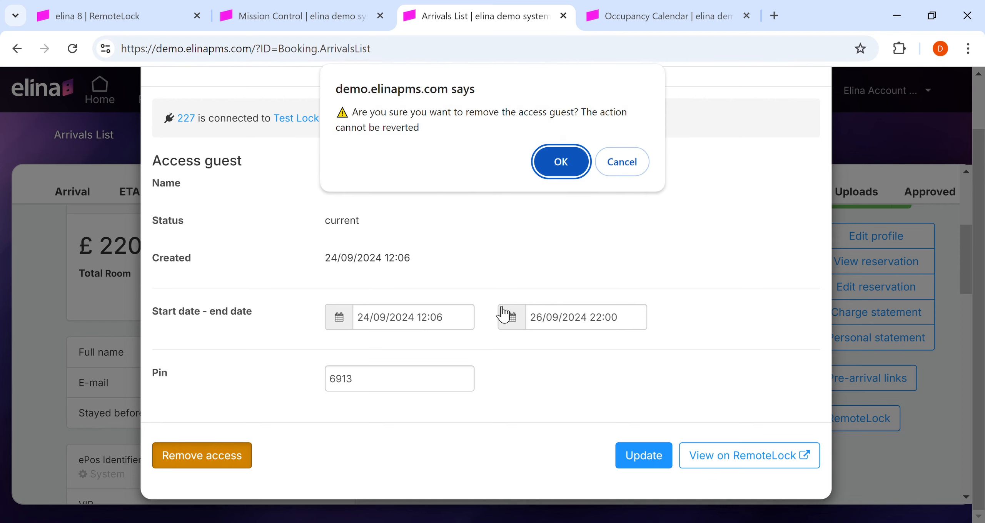
{"action": "left_click", "coordinate": [561, 156]}
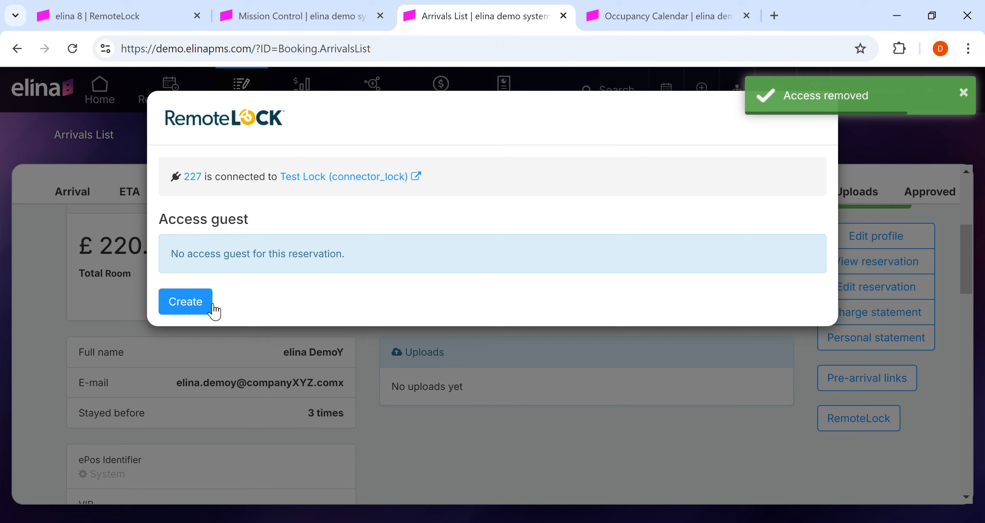
{"action": "left_click", "coordinate": [372, 364]}
Step: Collapse the room 227 reservation, expand the room 108 reservation and examine its access code
{"action": "scroll", "coordinate": [132, 334], "scroll_direction": "up", "scroll_amount": 6}
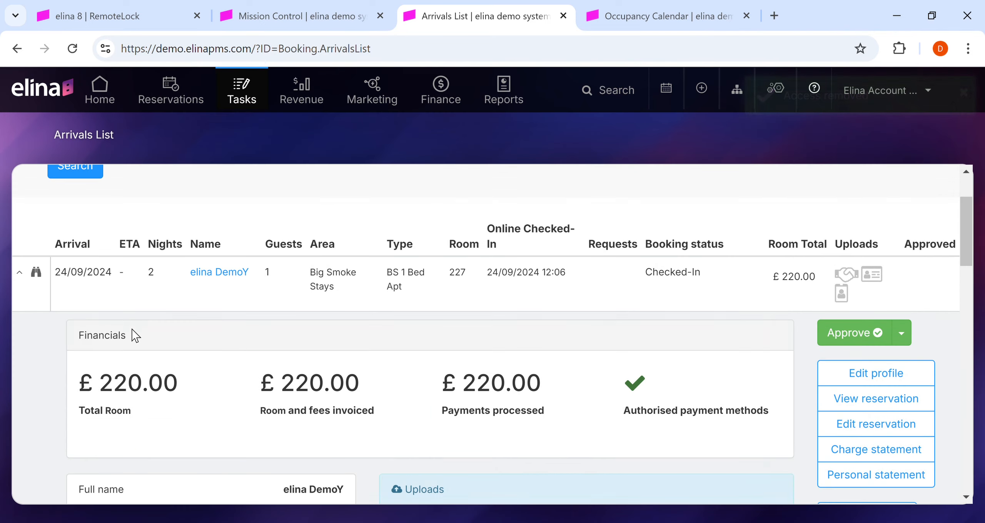
{"action": "left_click", "coordinate": [25, 368]}
{"action": "scroll", "coordinate": [22, 370], "scroll_direction": "down", "scroll_amount": 2}
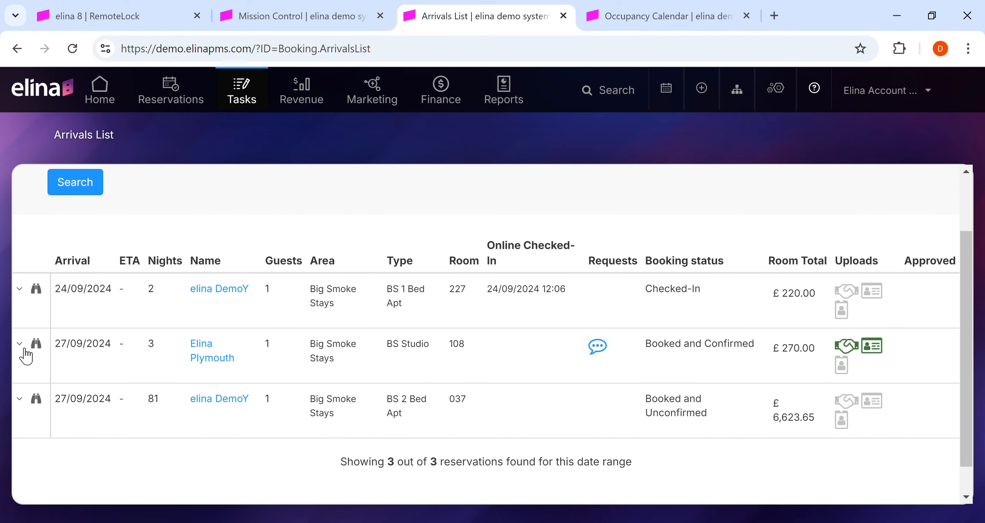
{"action": "left_click", "coordinate": [23, 347]}
{"action": "scroll", "coordinate": [248, 375], "scroll_direction": "down", "scroll_amount": 4}
{"action": "scroll", "coordinate": [263, 374], "scroll_direction": "down", "scroll_amount": 10}
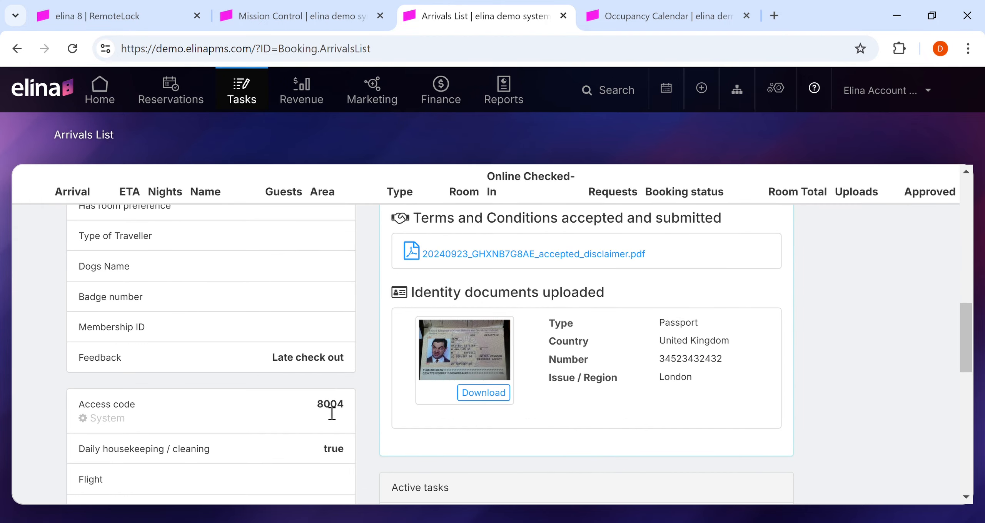
Step: Set the RemoteLock access start for the room 108 reservation to 24/09/2024 13:30, update the access and close the window
{"action": "scroll", "coordinate": [671, 369], "scroll_direction": "up", "scroll_amount": 8}
{"action": "left_click", "coordinate": [863, 404]}
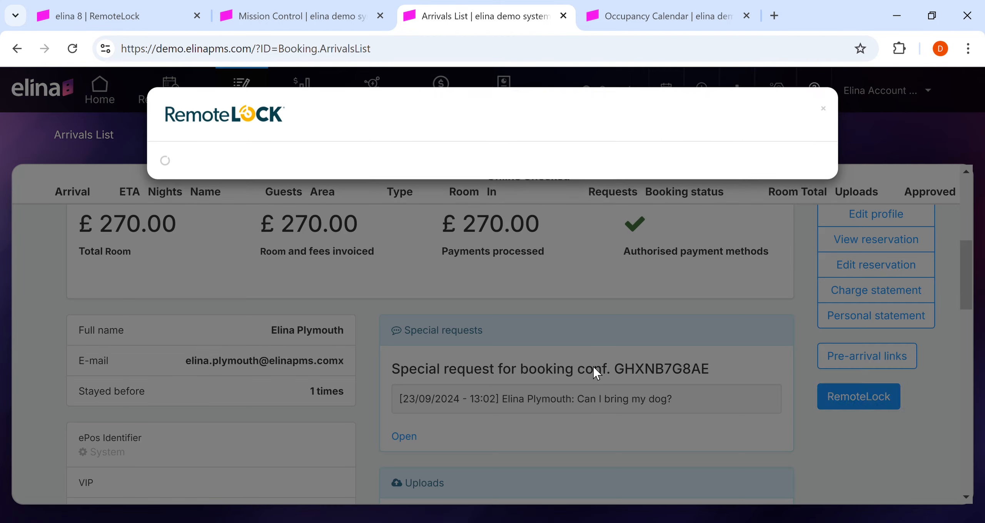
{"action": "scroll", "coordinate": [374, 383], "scroll_direction": "down", "scroll_amount": 1}
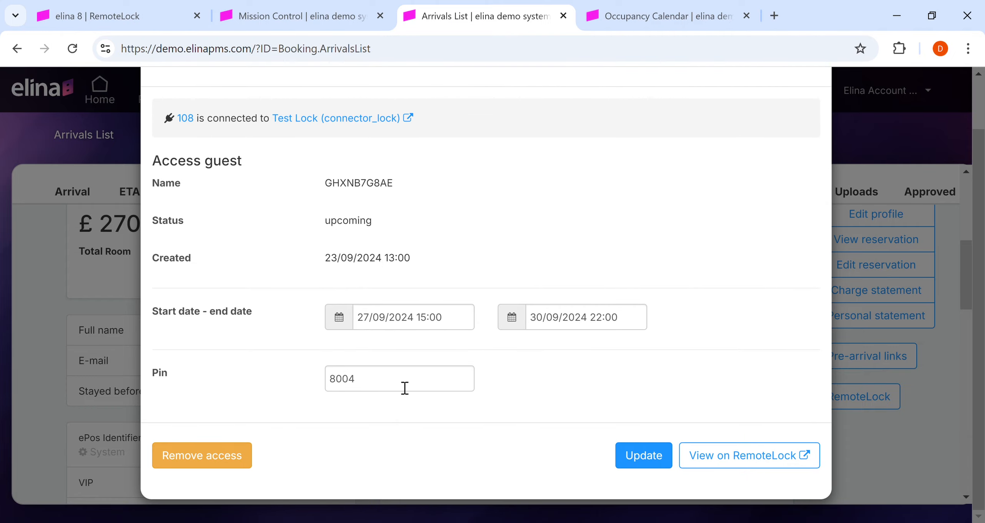
{"action": "left_click", "coordinate": [463, 320]}
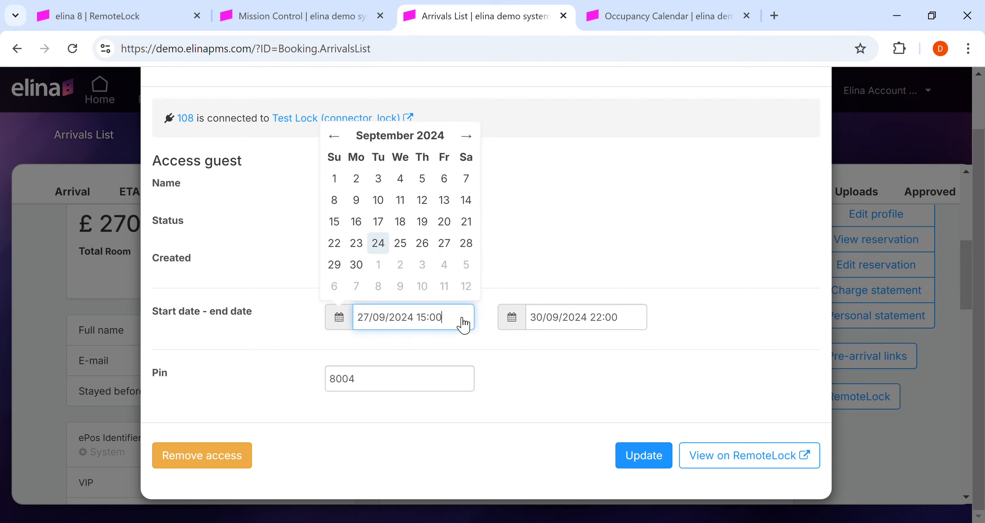
{"action": "left_click", "coordinate": [385, 245]}
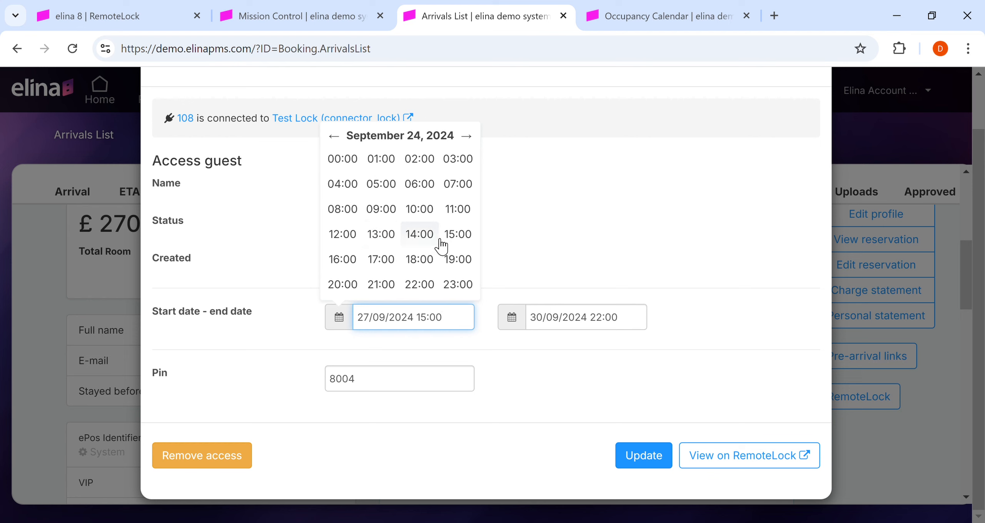
{"action": "left_click", "coordinate": [390, 235]}
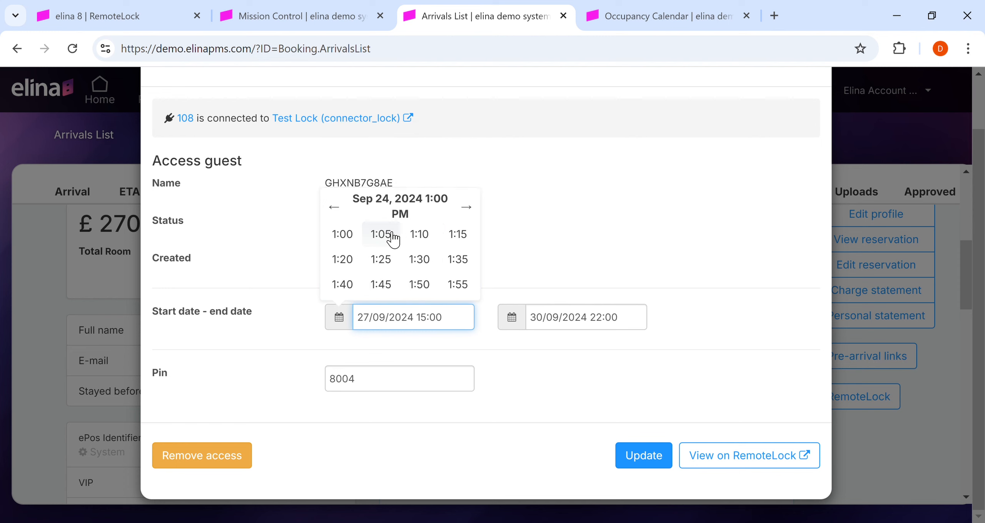
{"action": "left_click", "coordinate": [419, 259]}
{"action": "left_click", "coordinate": [644, 456]}
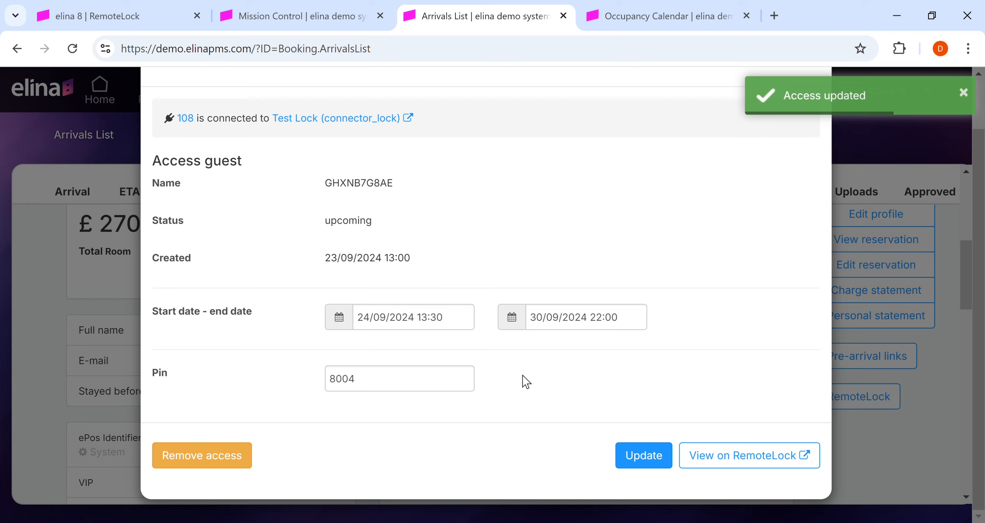
{"action": "double_click", "coordinate": [340, 387]}
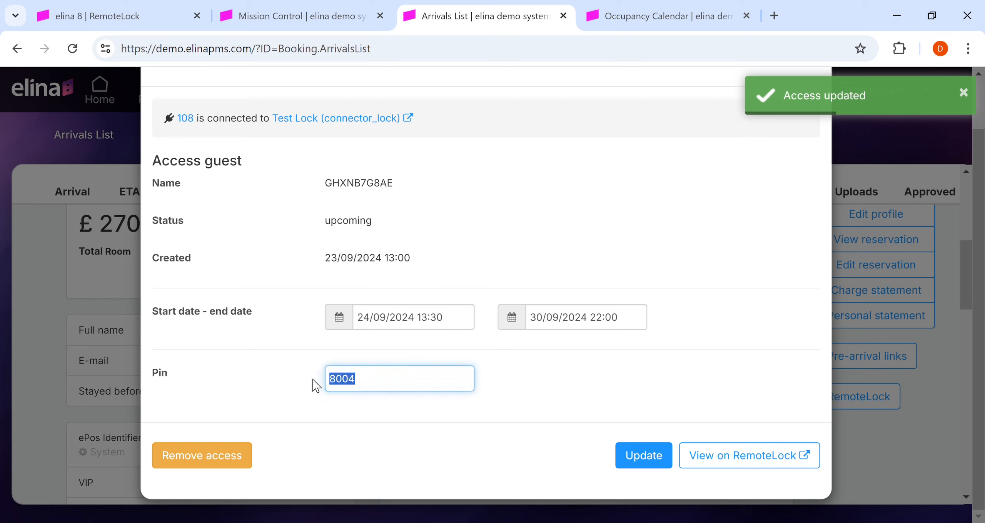
{"action": "left_click", "coordinate": [616, 409]}
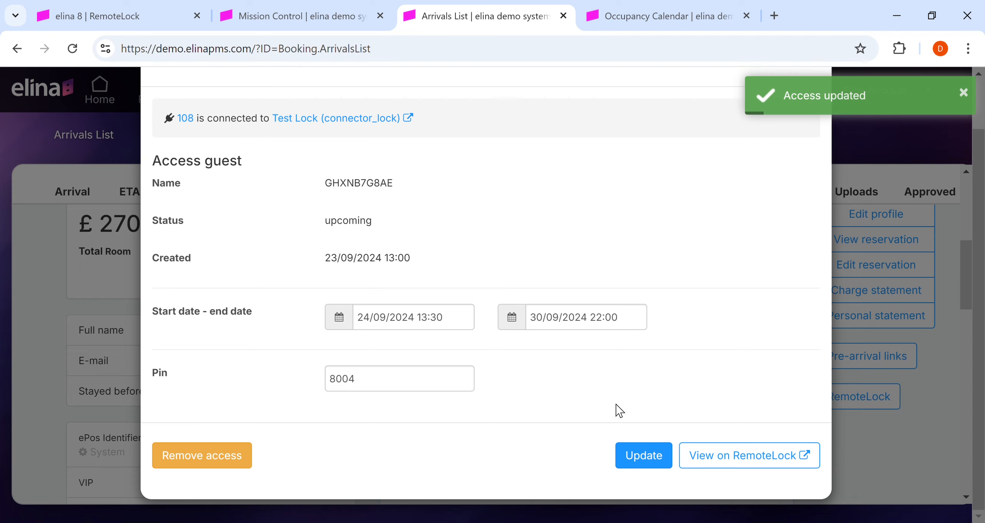
{"action": "left_click", "coordinate": [933, 458]}
Step: Expand the room 037 reservation in the Arrivals List and check its access code field
{"action": "scroll", "coordinate": [395, 410], "scroll_direction": "down", "scroll_amount": 10}
{"action": "scroll", "coordinate": [194, 391], "scroll_direction": "down", "scroll_amount": 10}
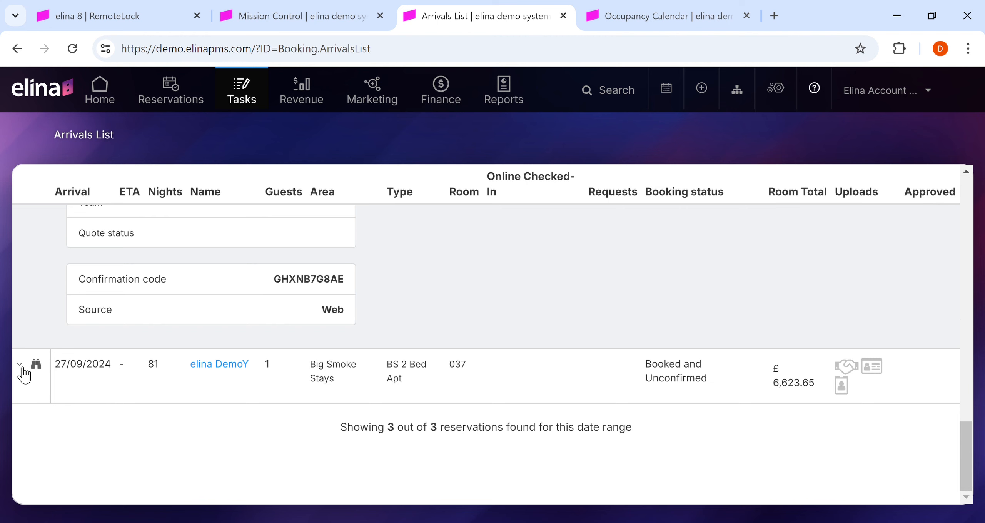
{"action": "left_click", "coordinate": [18, 366]}
{"action": "scroll", "coordinate": [194, 380], "scroll_direction": "down", "scroll_amount": 10}
{"action": "scroll", "coordinate": [338, 423], "scroll_direction": "down", "scroll_amount": 5}
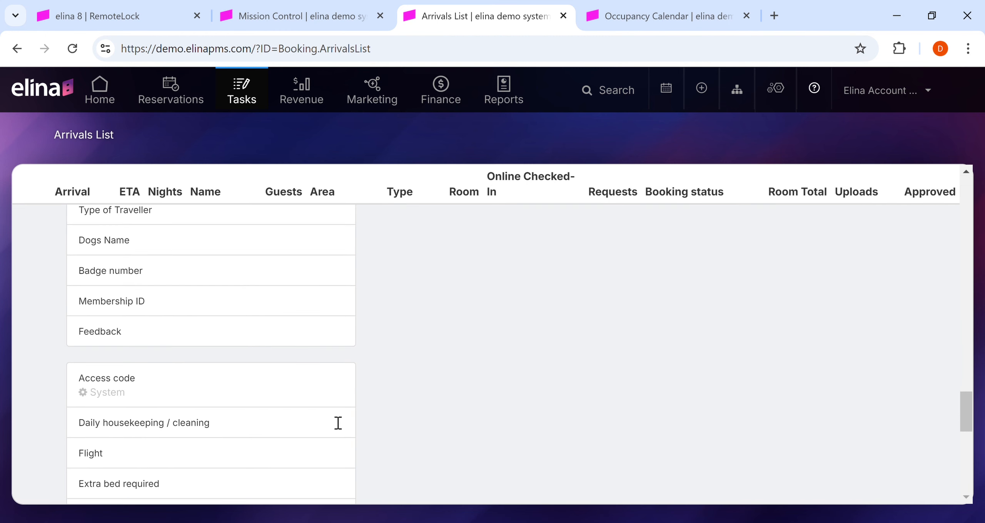
Step: Create an access guest for the room 037 reservation with a RemoteLock-generated pin and connect it to Test Lock
{"action": "scroll", "coordinate": [598, 411], "scroll_direction": "up", "scroll_amount": 8}
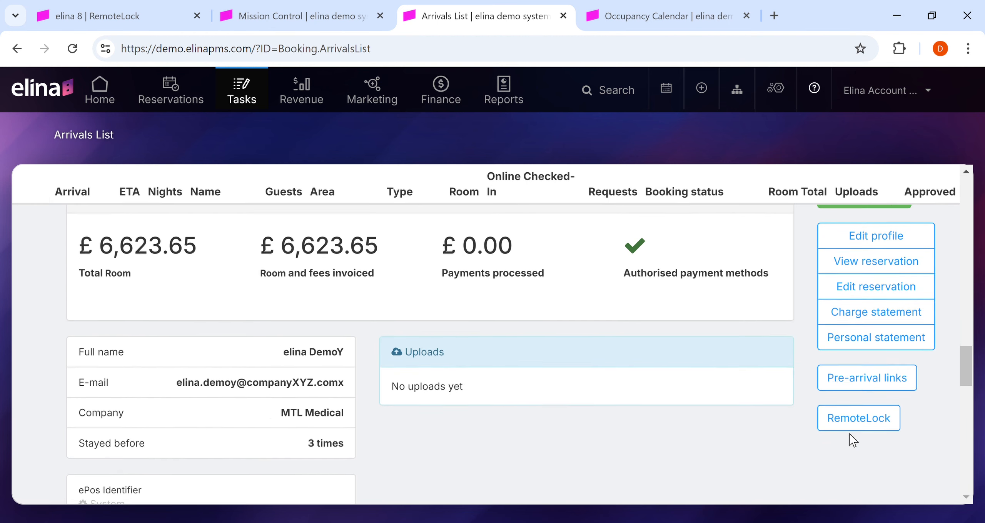
{"action": "left_click", "coordinate": [876, 422]}
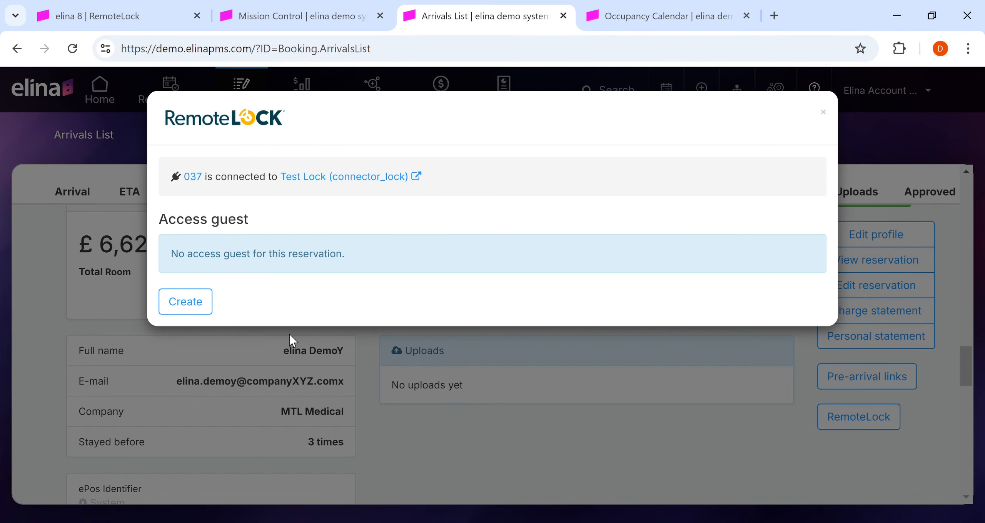
{"action": "left_click", "coordinate": [208, 312]}
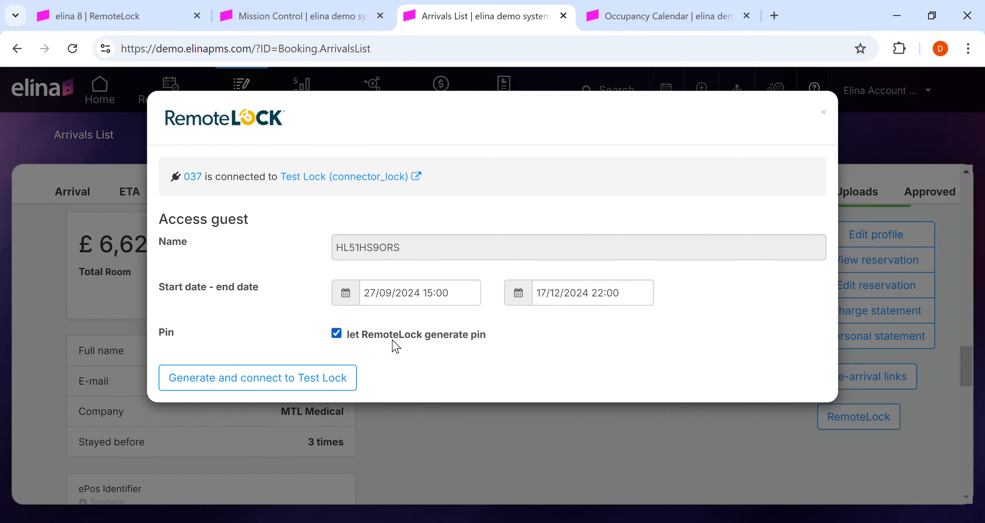
{"action": "left_click", "coordinate": [285, 381]}
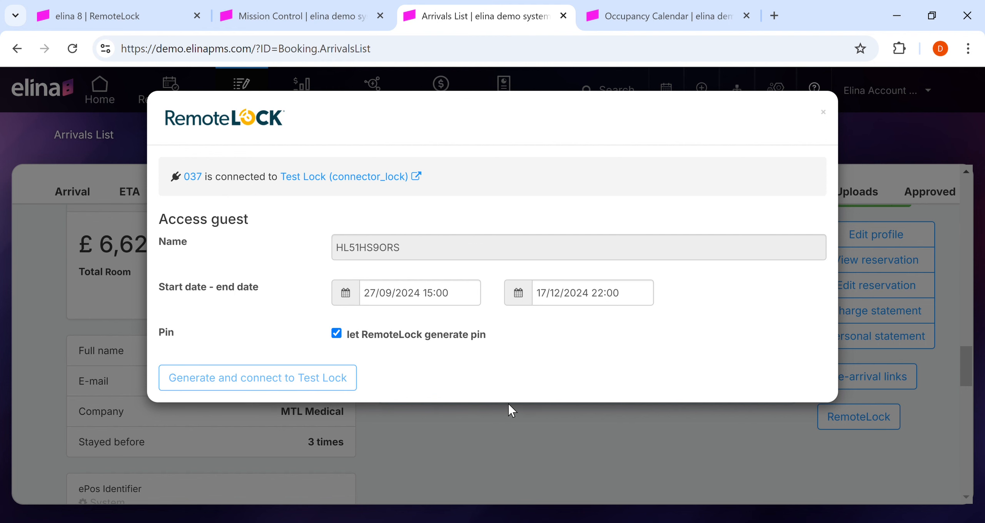
Step: Review the access guest details and pin for the room 037 reservation and close the RemoteLock window
{"action": "scroll", "coordinate": [385, 396], "scroll_direction": "down", "scroll_amount": 2}
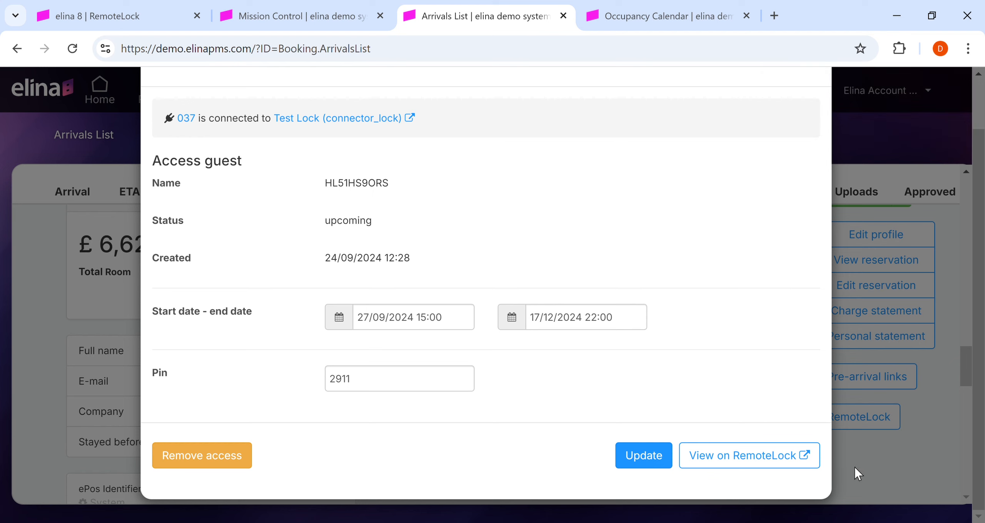
{"action": "left_click", "coordinate": [870, 473]}
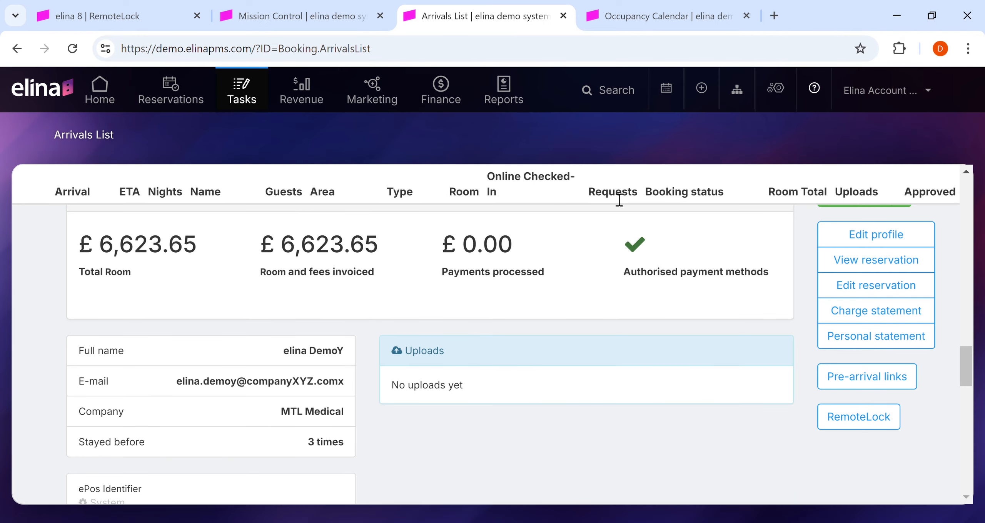
Step: Search the system for accommodation 227 and open its property management page
{"action": "type", "text": "22"}
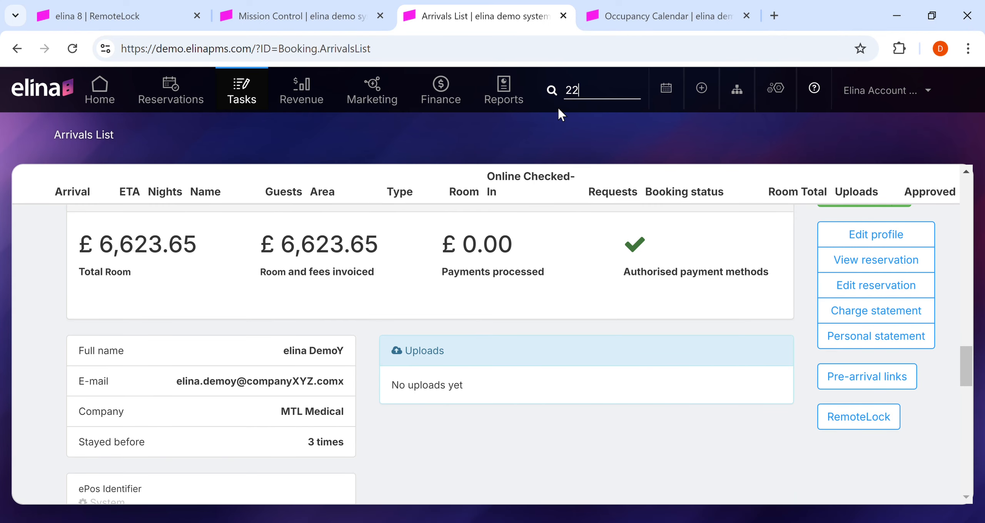
{"action": "type", "text": "7"}
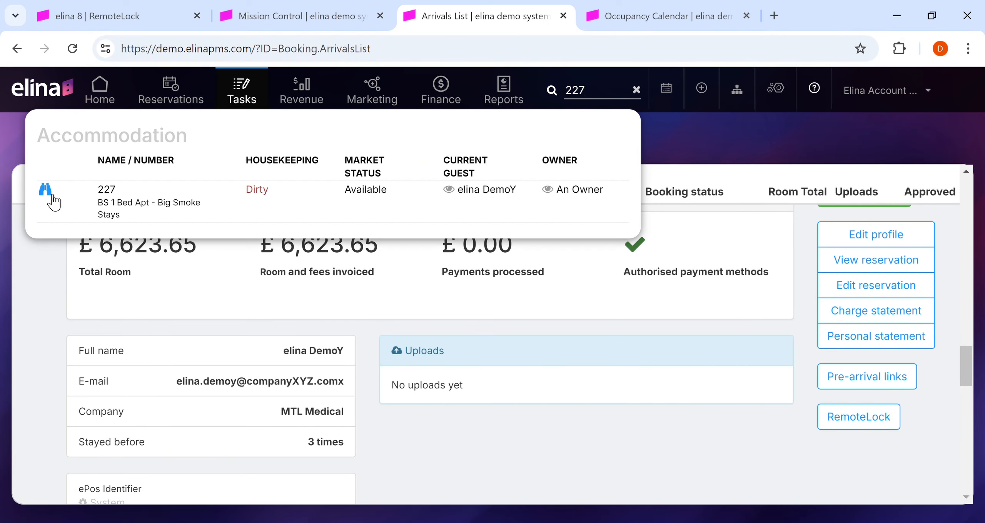
{"action": "left_click", "coordinate": [45, 190]}
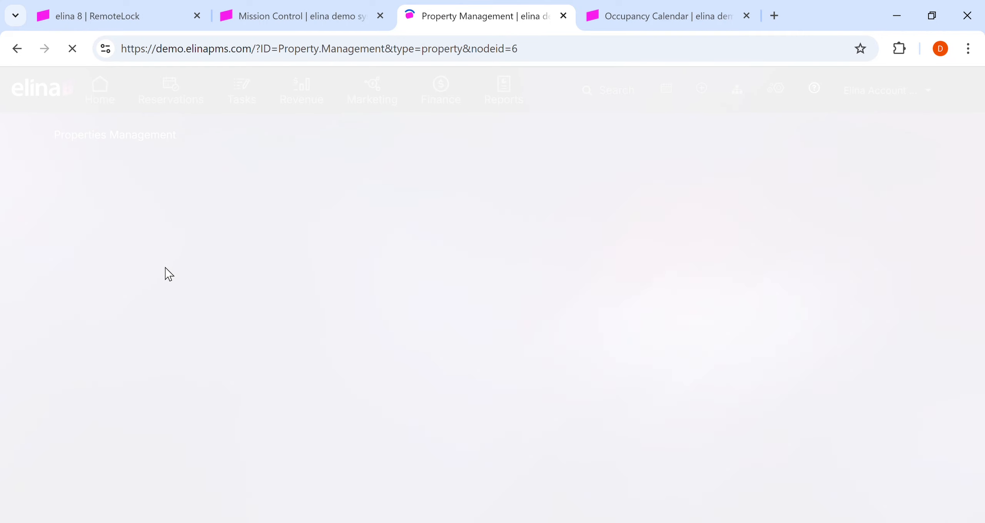
Step: Open room 227's RemoteLock details, examine the lock's connection, power level, signal quality and state, and close the window
{"action": "scroll", "coordinate": [358, 346], "scroll_direction": "down", "scroll_amount": 10}
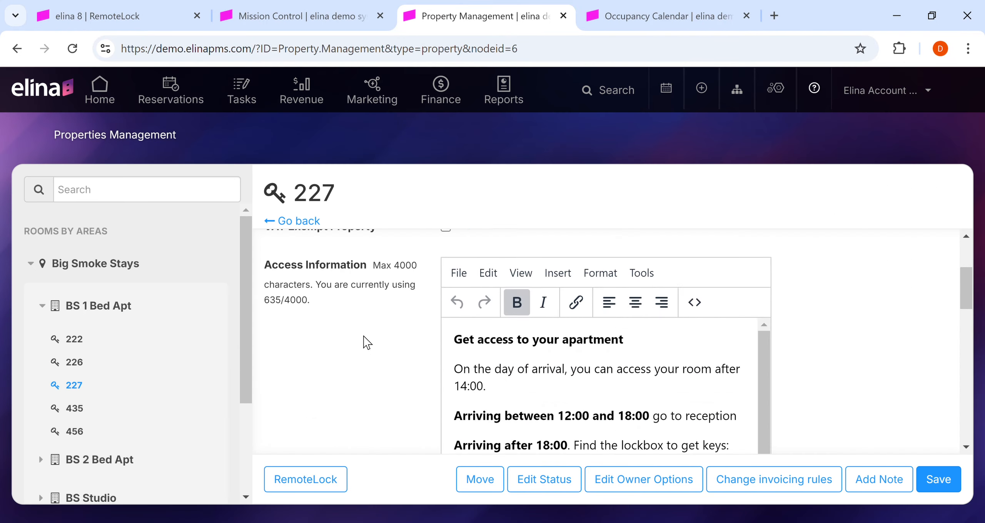
{"action": "left_click", "coordinate": [325, 479]}
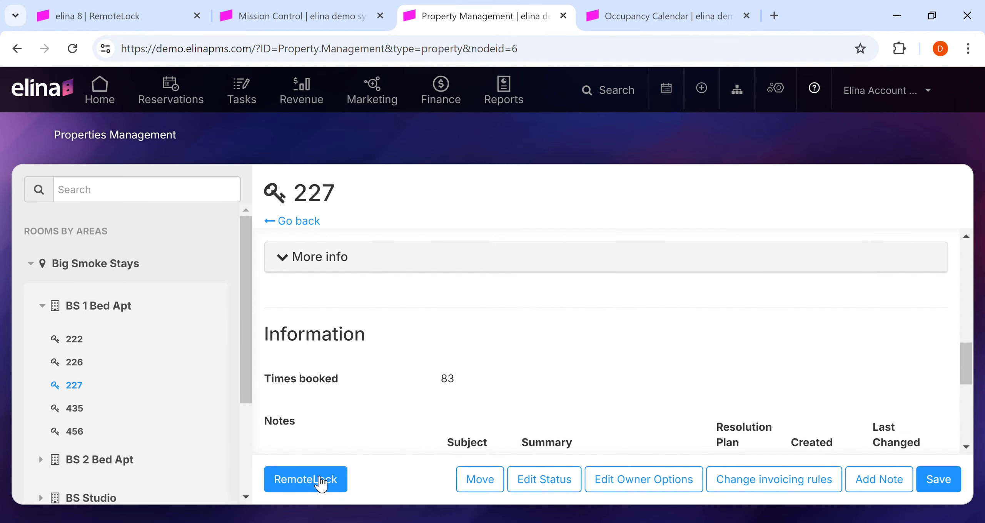
{"action": "scroll", "coordinate": [369, 358], "scroll_direction": "down", "scroll_amount": 3}
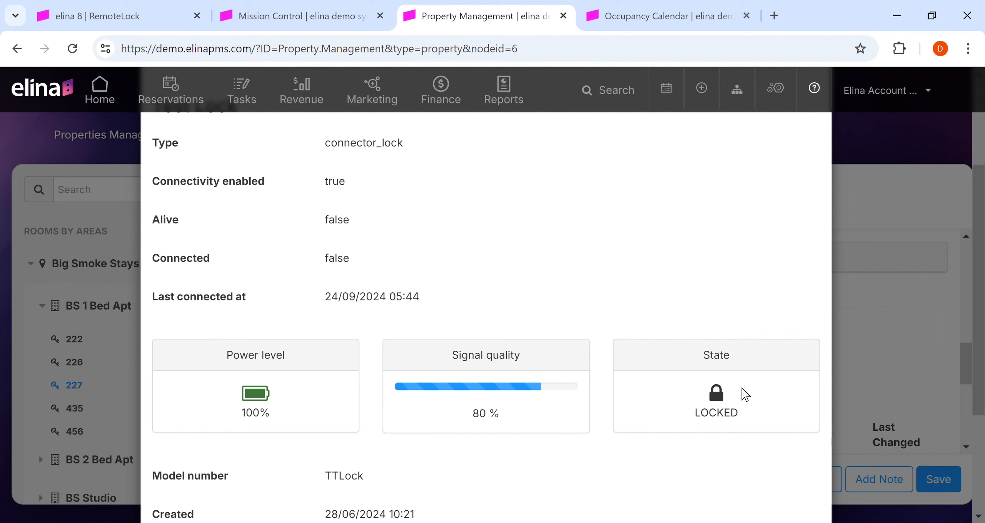
{"action": "left_click", "coordinate": [891, 347]}
{"action": "scroll", "coordinate": [466, 337], "scroll_direction": "up", "scroll_amount": 10}
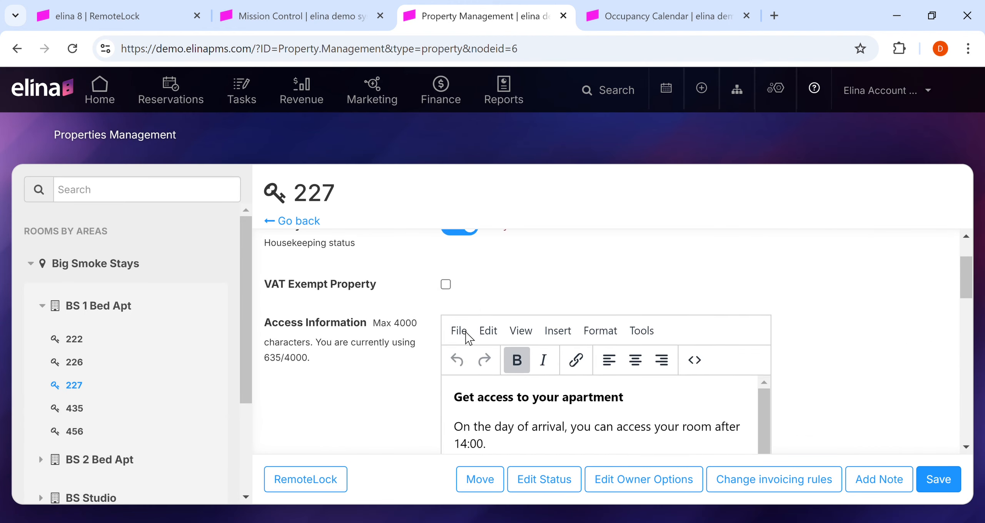